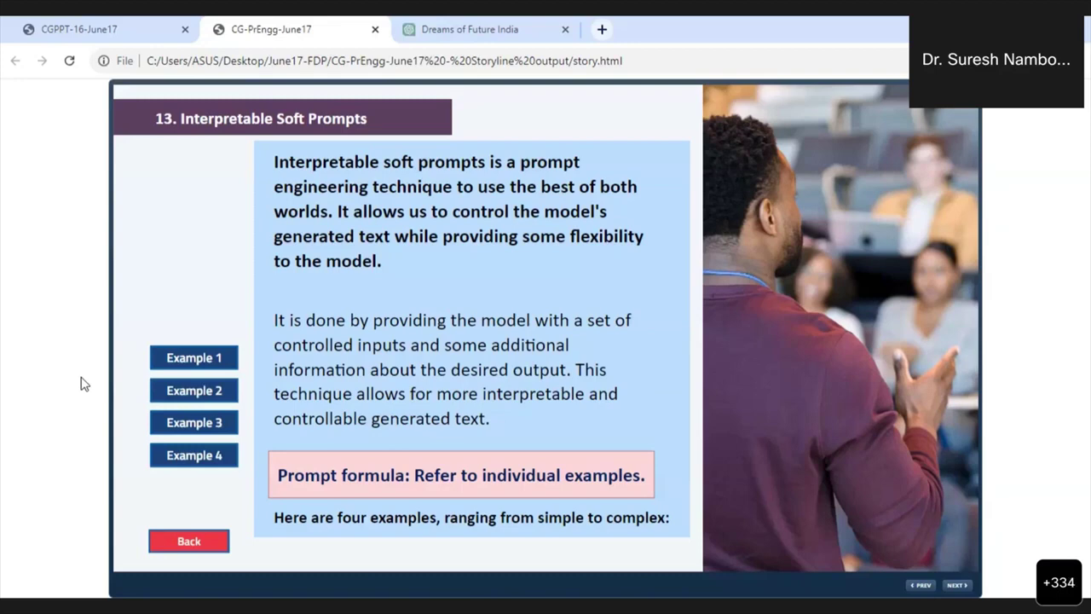
Review the Example 1 and Example 2 prompt demonstrations, closing each to return to slide 13.
click(190, 361)
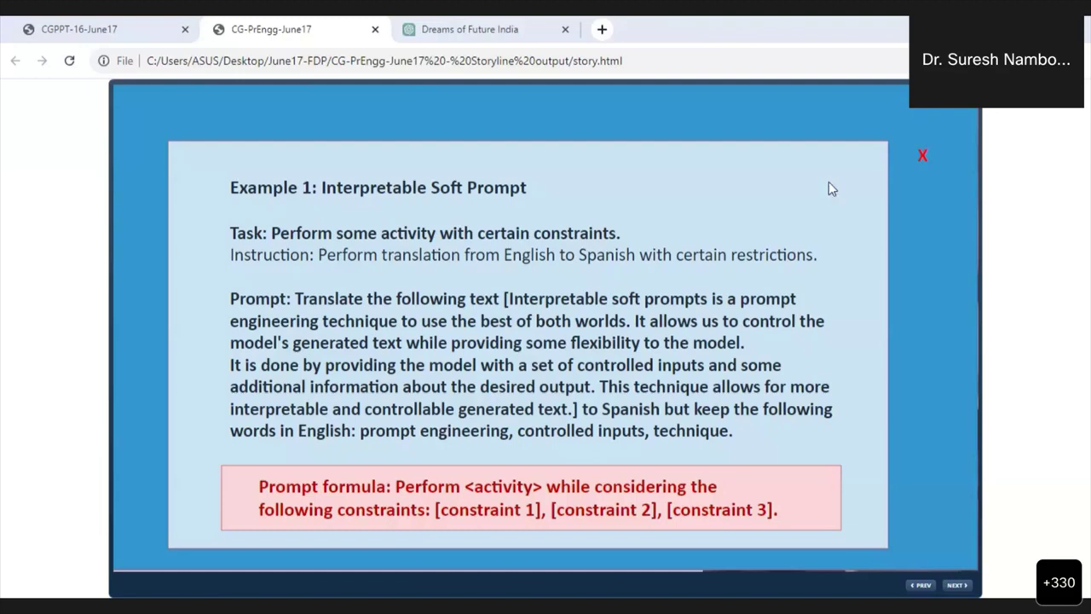
click(920, 158)
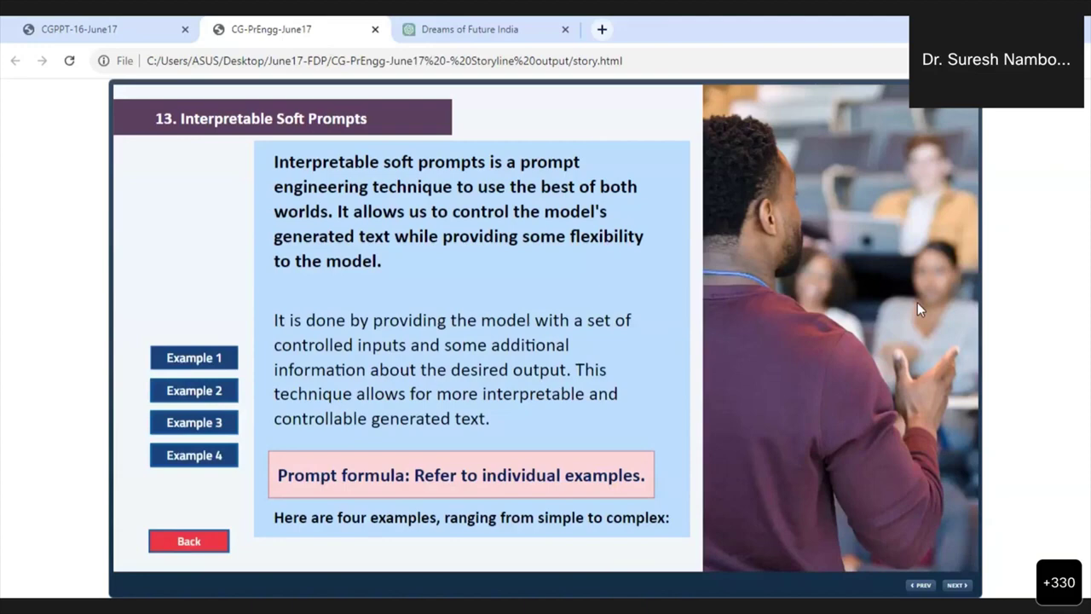
click(194, 392)
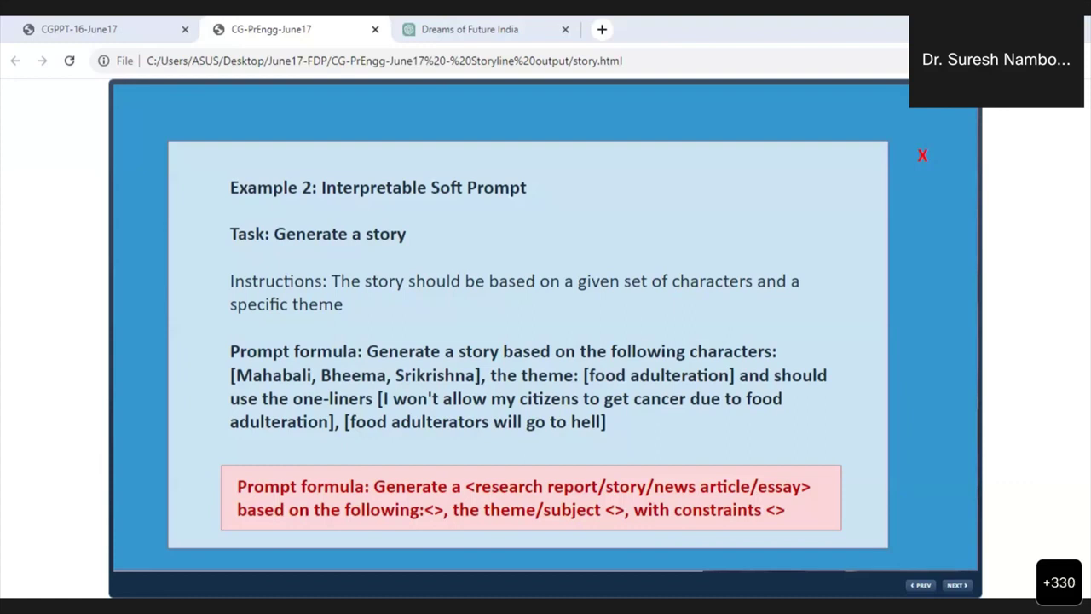
click(923, 156)
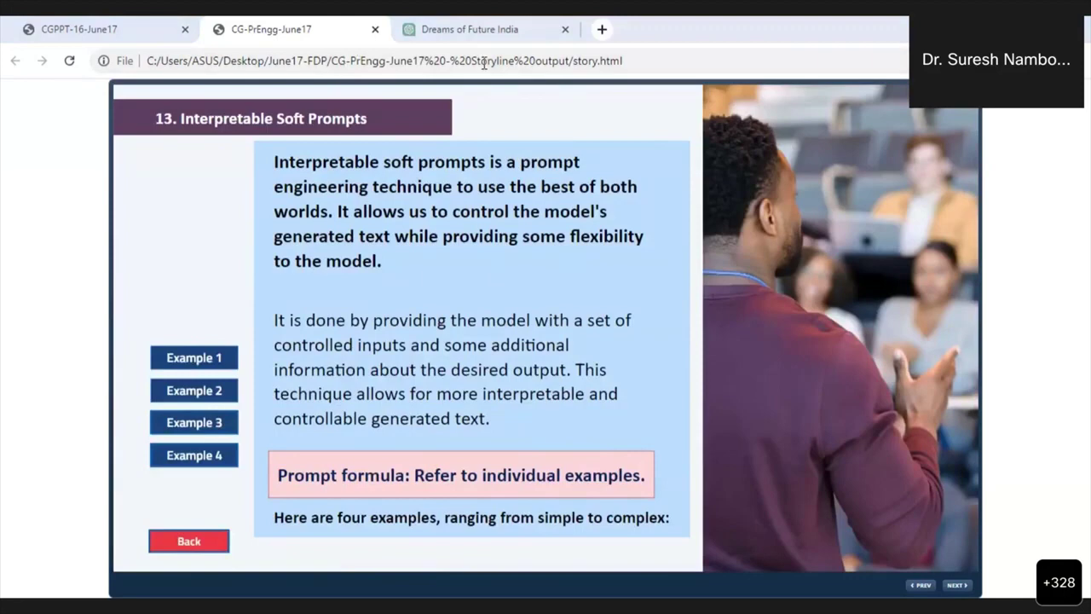
Send the Example 2 story prompt in the Dreams of Future India chat and scroll to the story's start.
click(426, 33)
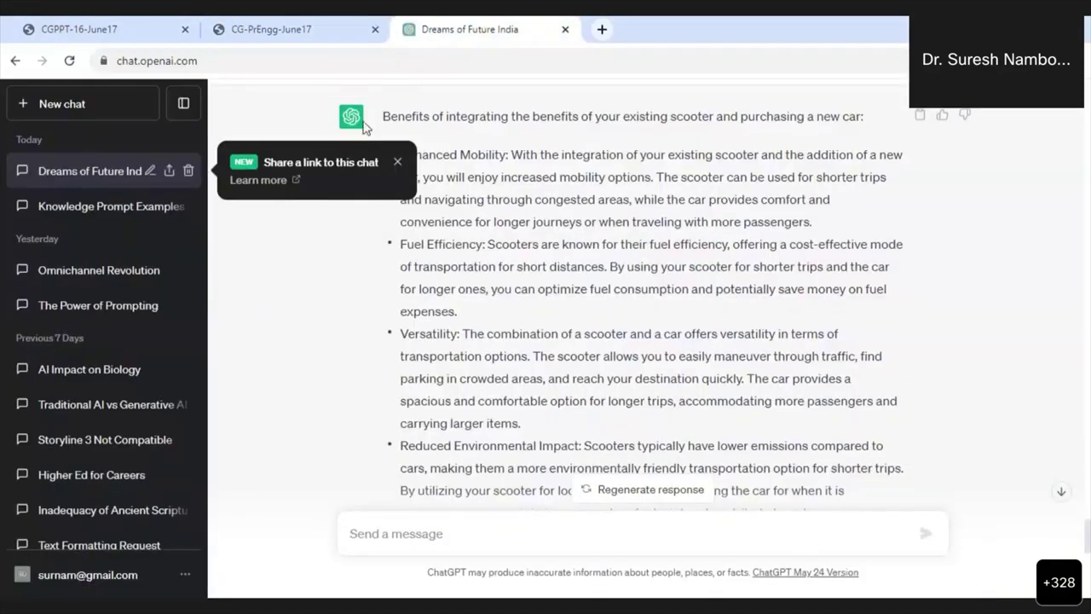
text(Generate a story based on the following characters: [Mahabali, Bheema, Srikrishna], the theme: [food adulteration] and should use the one-liners [I won't allow my citizens to get cancer due to food adulteration], [food adulterators will go to hell])
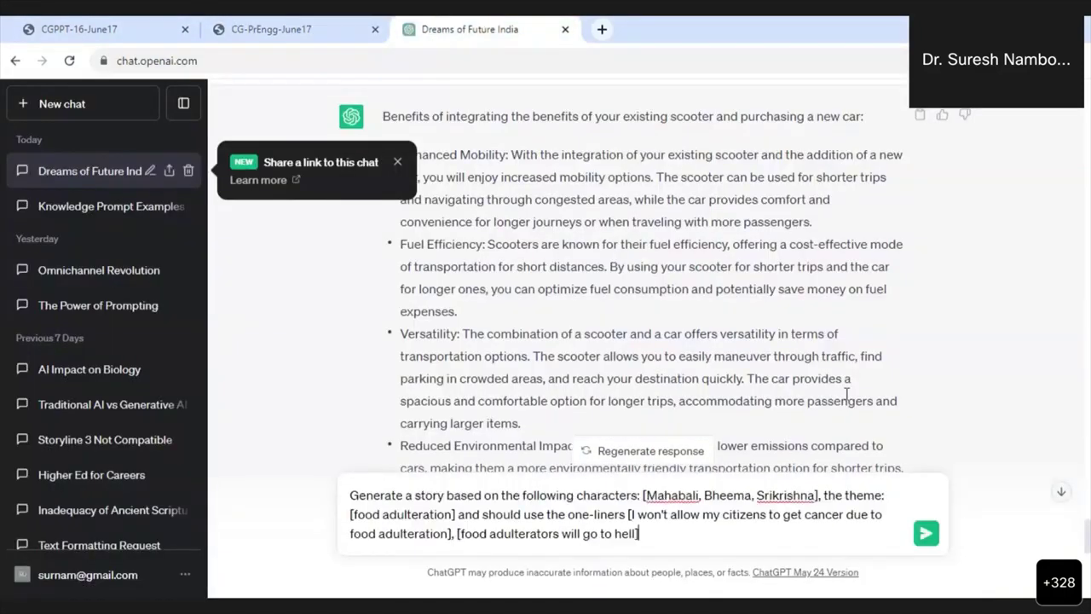
click(927, 543)
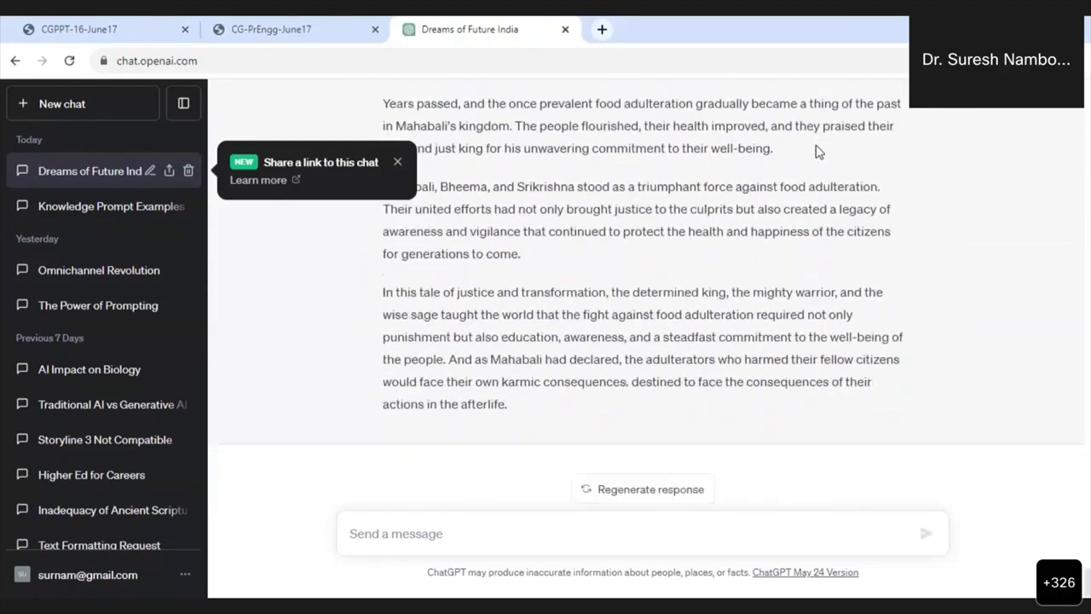
scroll(998, 353, up, 15)
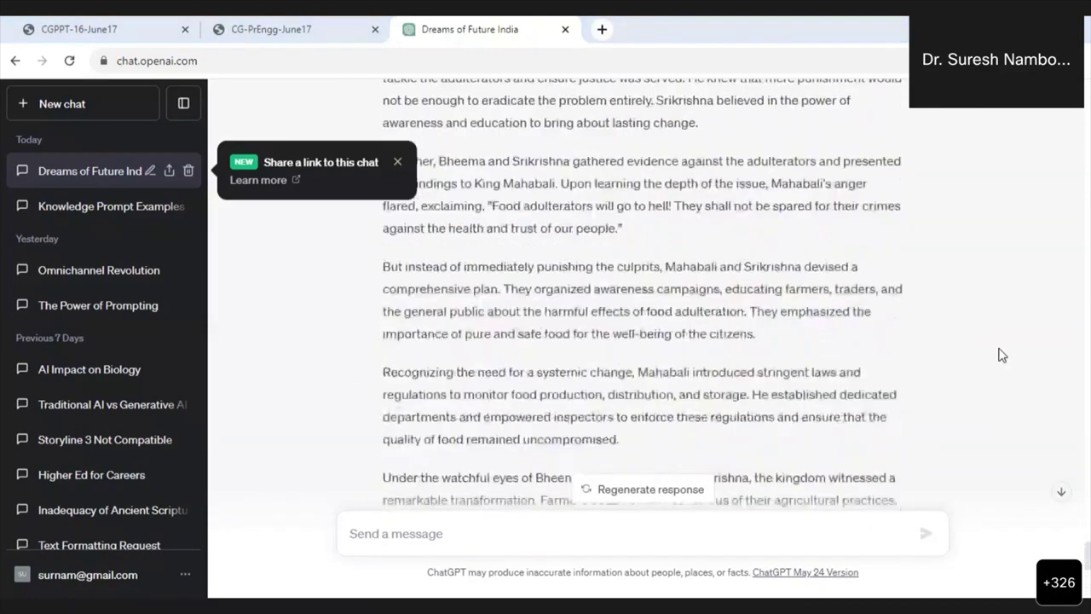
scroll(1003, 354, up, 2)
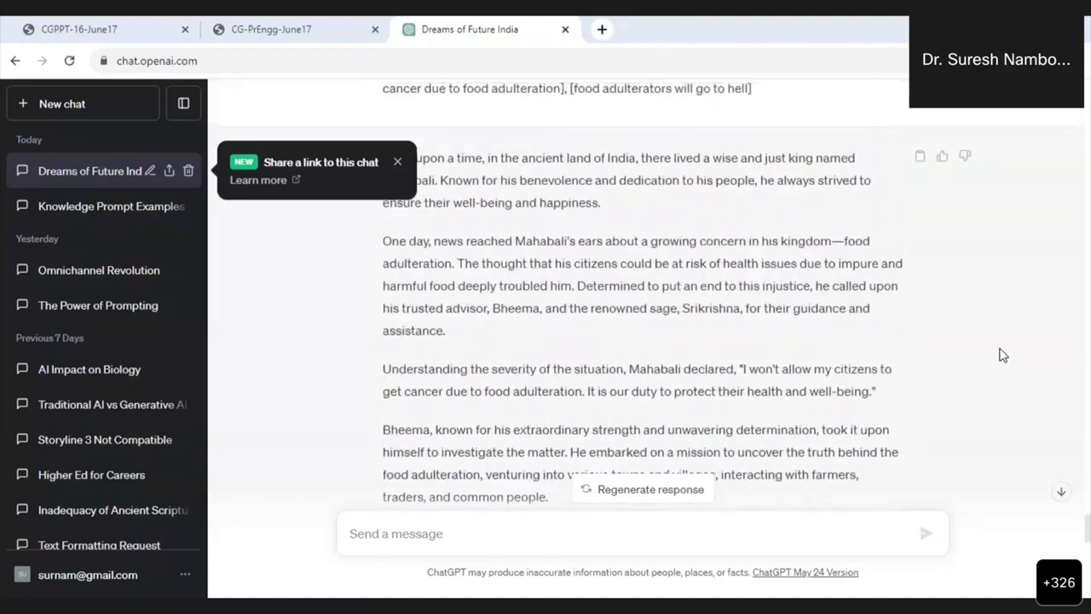
Close the 'Share a link to this chat' notice.
click(397, 164)
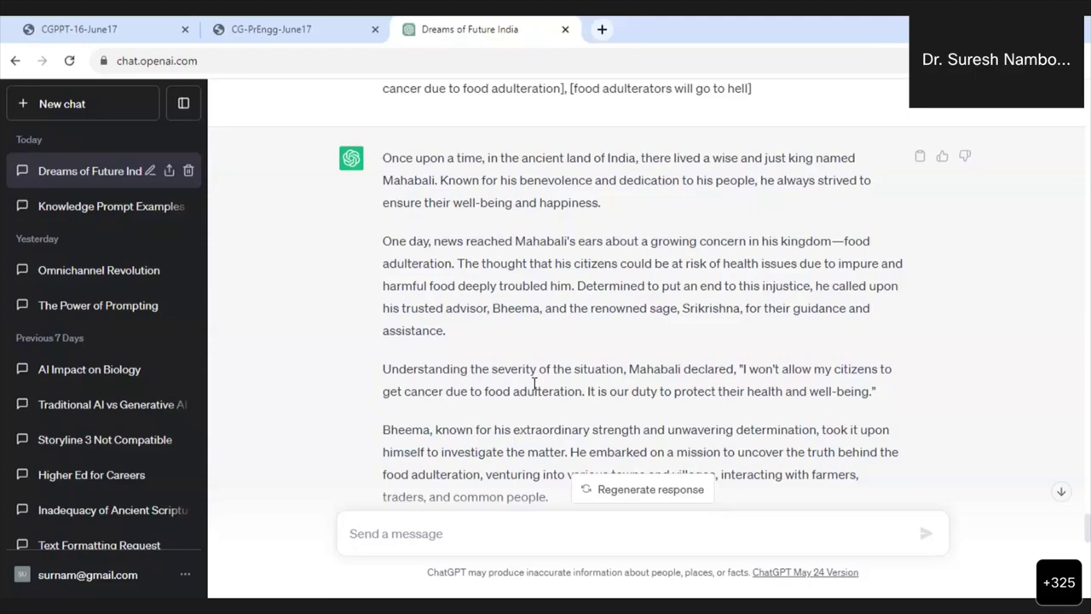
scroll(535, 384, down, 4)
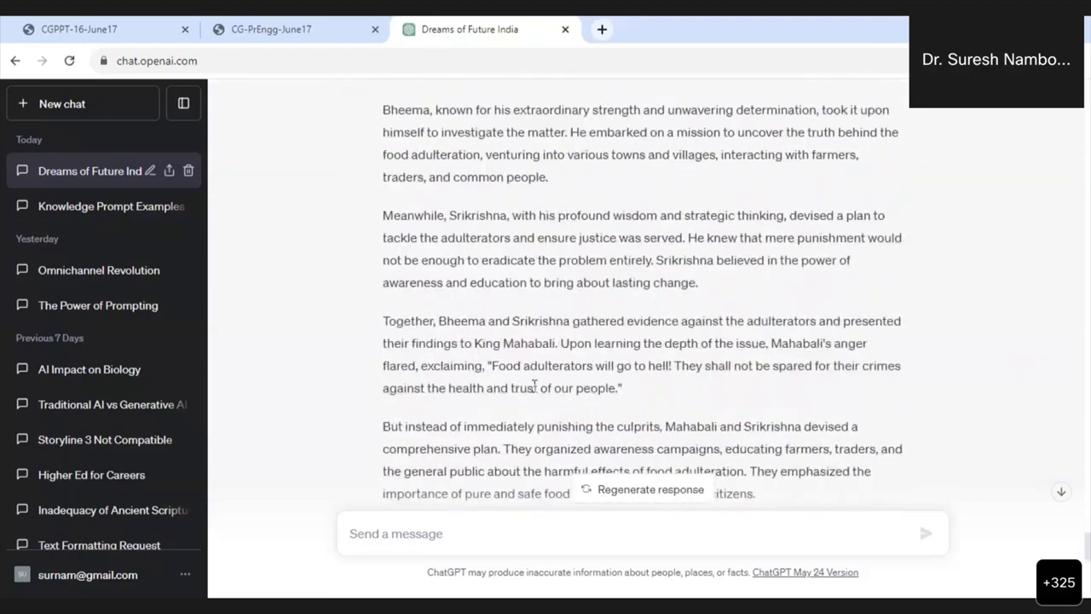
scroll(535, 385, down, 1)
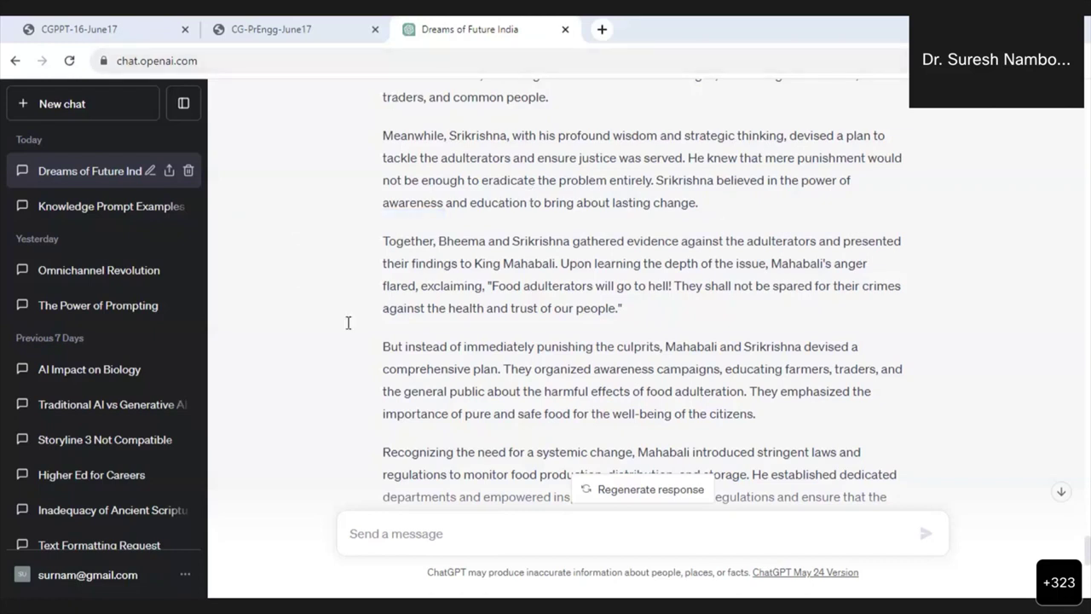
Paste the Guru Dutt-style 1950s India youth-unemployment screenplay prompt into the message box.
click(378, 533)
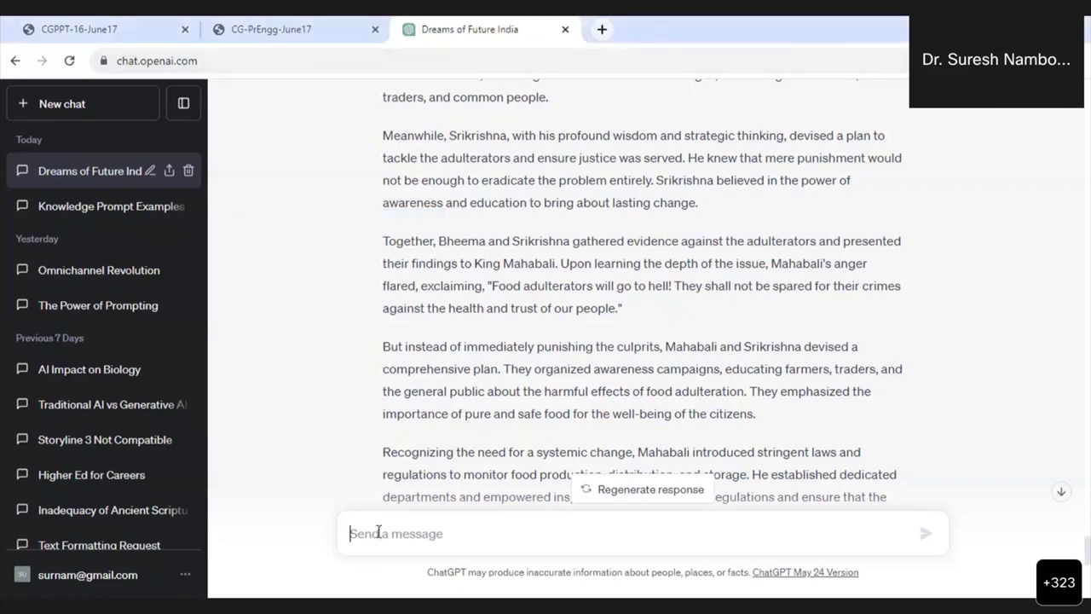
text(Generate short screenplay in the style of [1950s India] [Author: Guru Dutt]. Topic: [Youth unemployment])
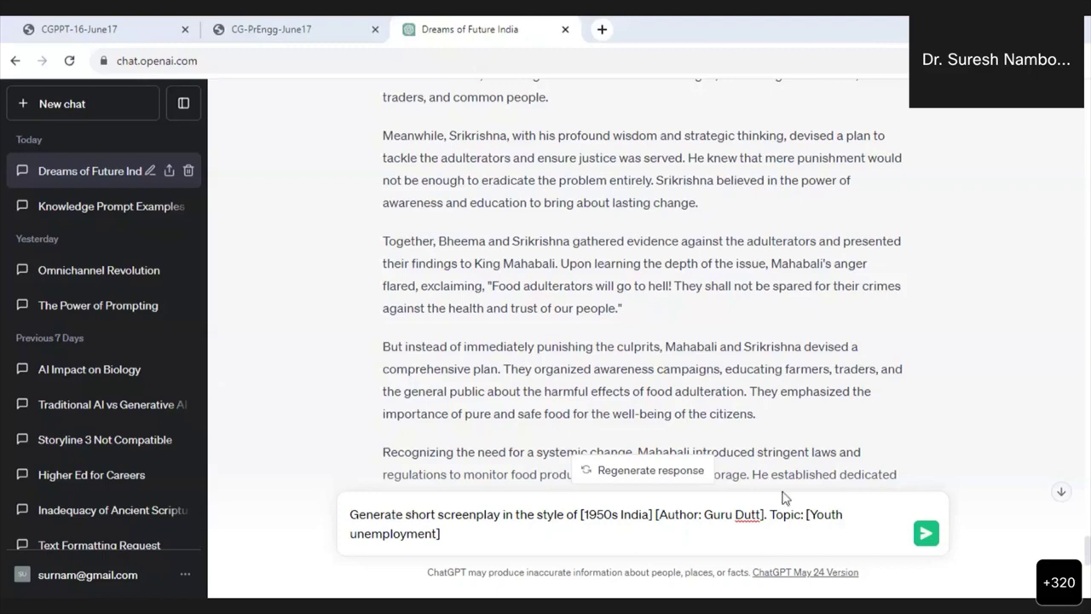
Add a period after 'Dutt]', send the screenplay prompt, and scroll through 'The Dreams Within'.
click(764, 519)
text(.)
click(926, 534)
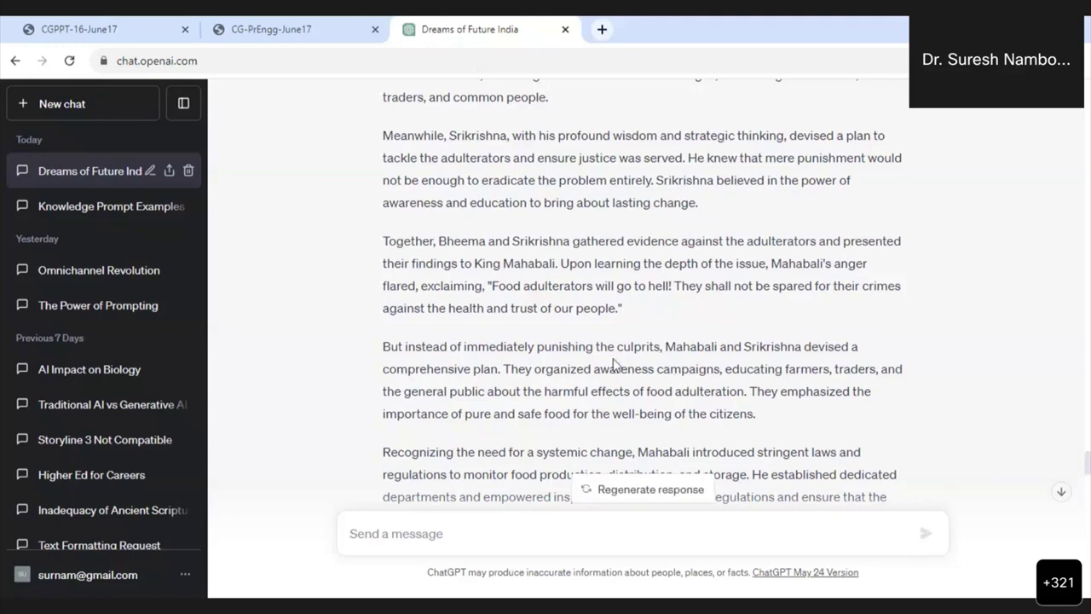
scroll(613, 365, down, 5)
scroll(614, 365, down, 4)
scroll(614, 365, down, 2)
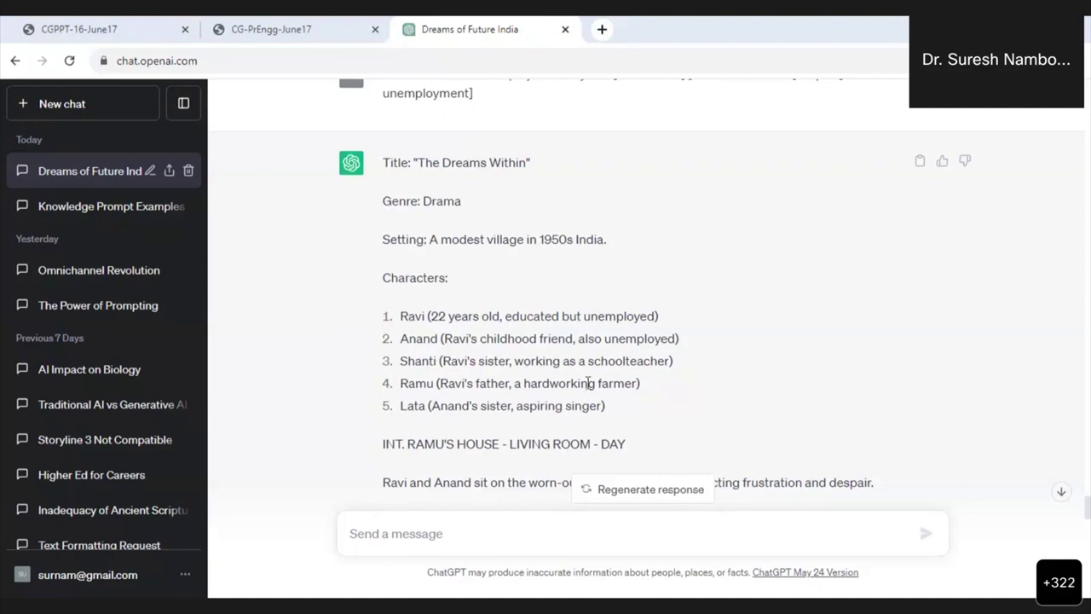
scroll(589, 383, down, 1)
scroll(587, 383, down, 2)
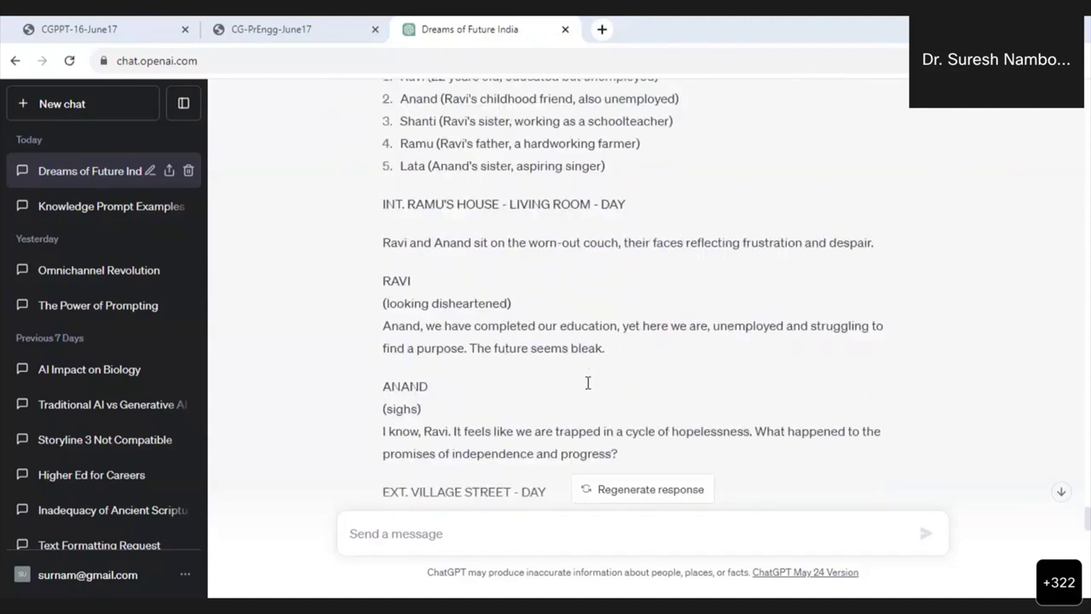
scroll(560, 388, down, 2)
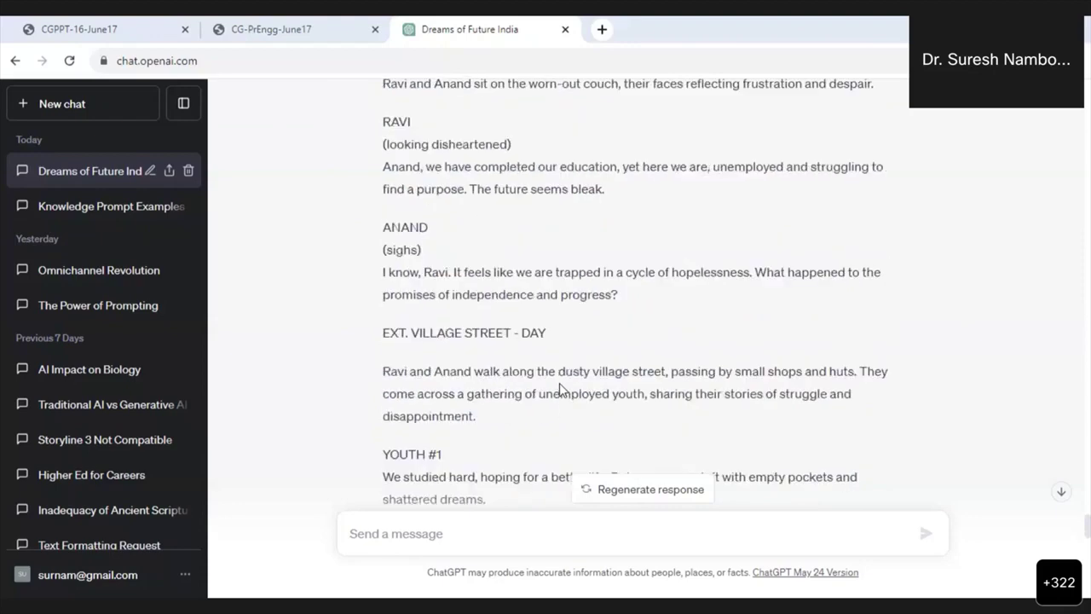
scroll(559, 388, down, 2)
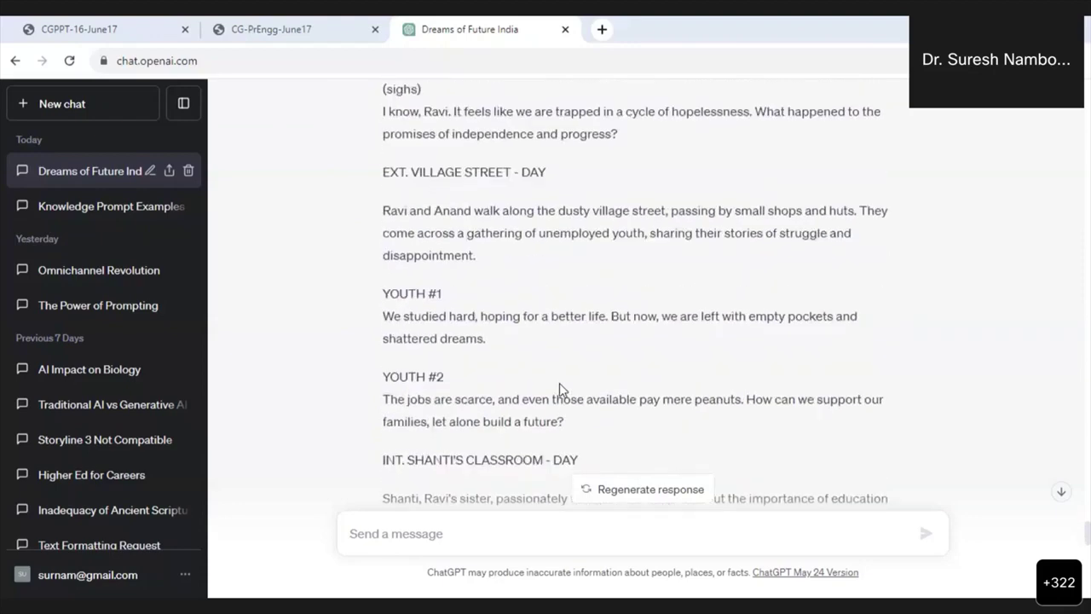
scroll(559, 388, down, 2)
scroll(560, 388, down, 5)
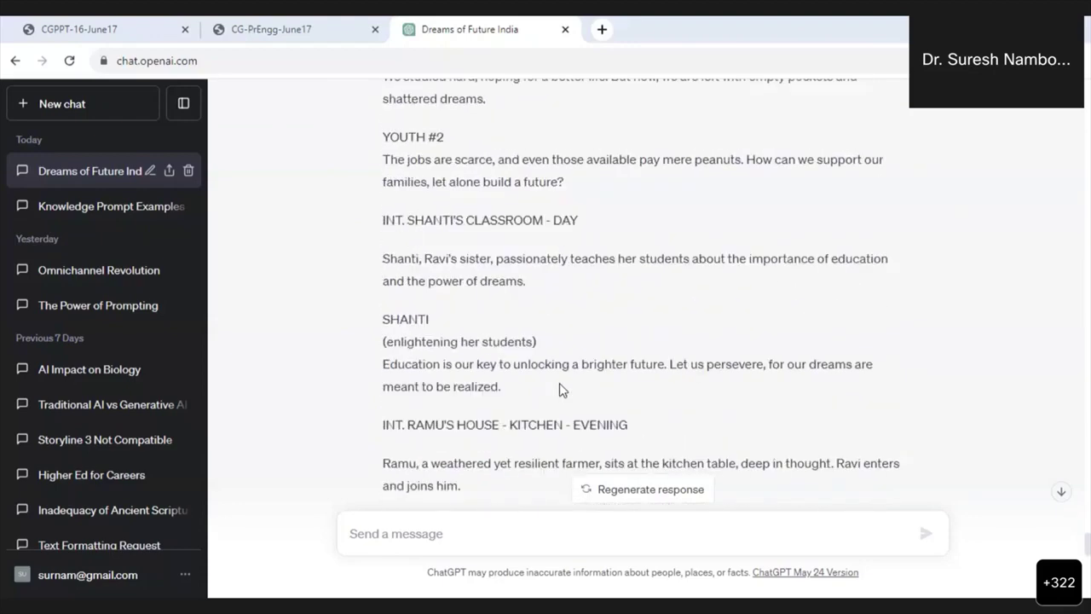
scroll(559, 388, down, 1)
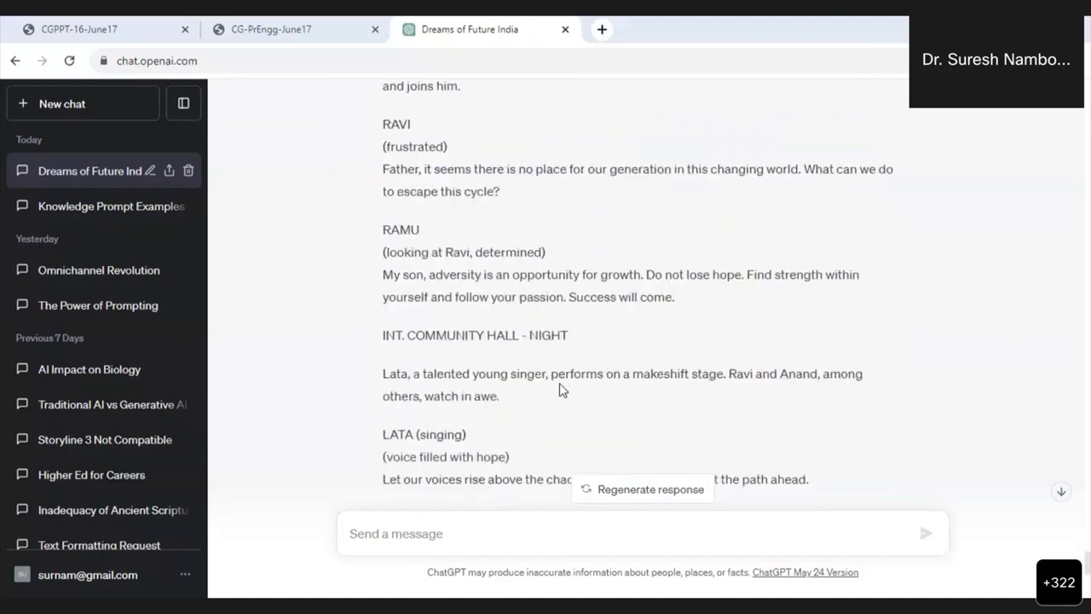
scroll(559, 388, down, 3)
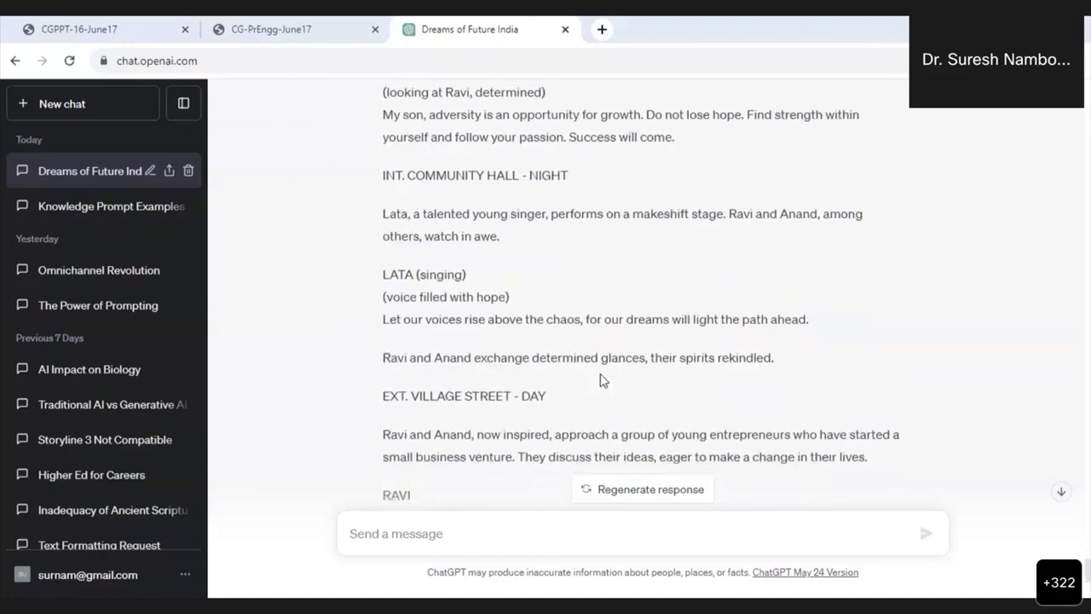
scroll(600, 379, down, 3)
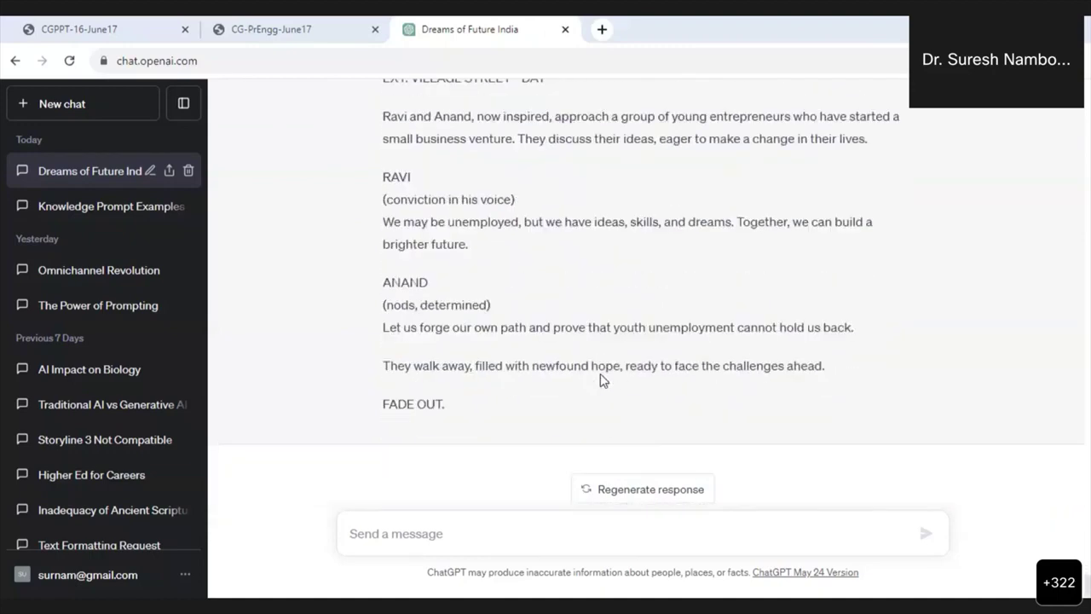
scroll(601, 379, up, 15)
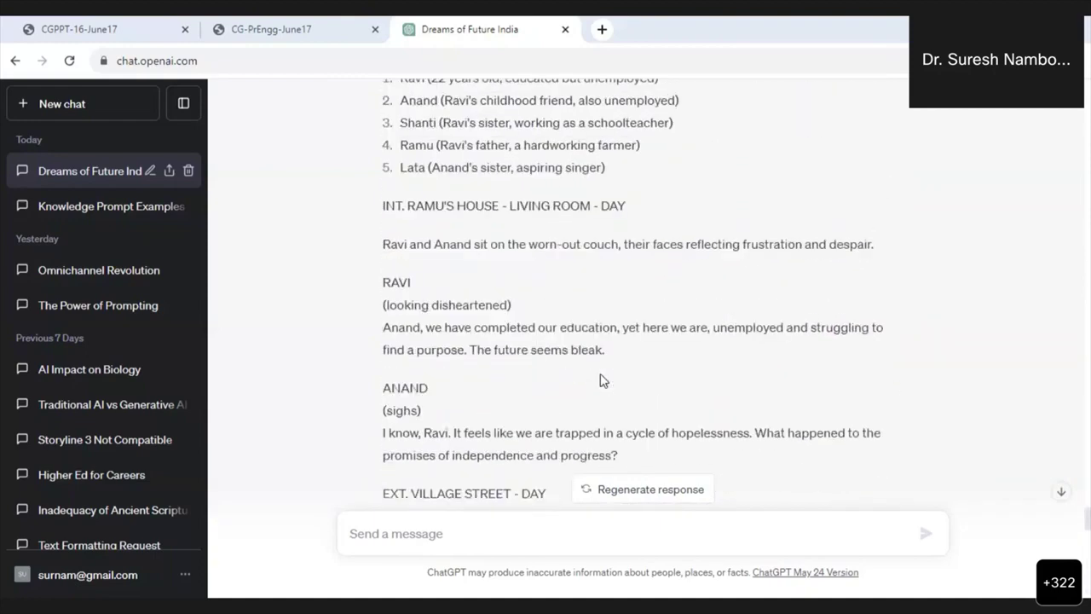
scroll(601, 379, up, 3)
scroll(601, 379, up, 1)
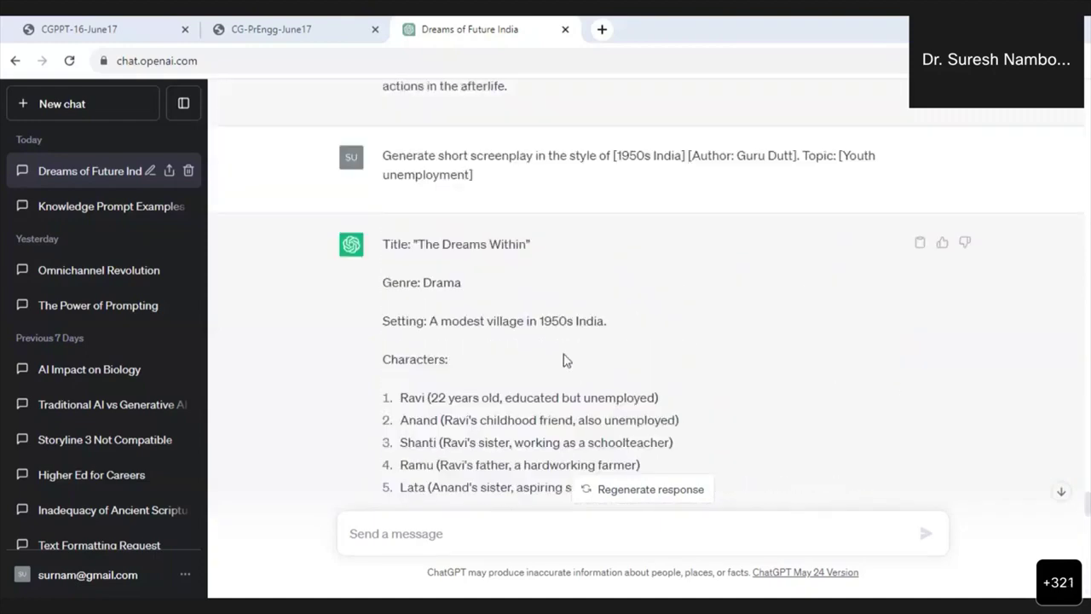
scroll(566, 361, up, 2)
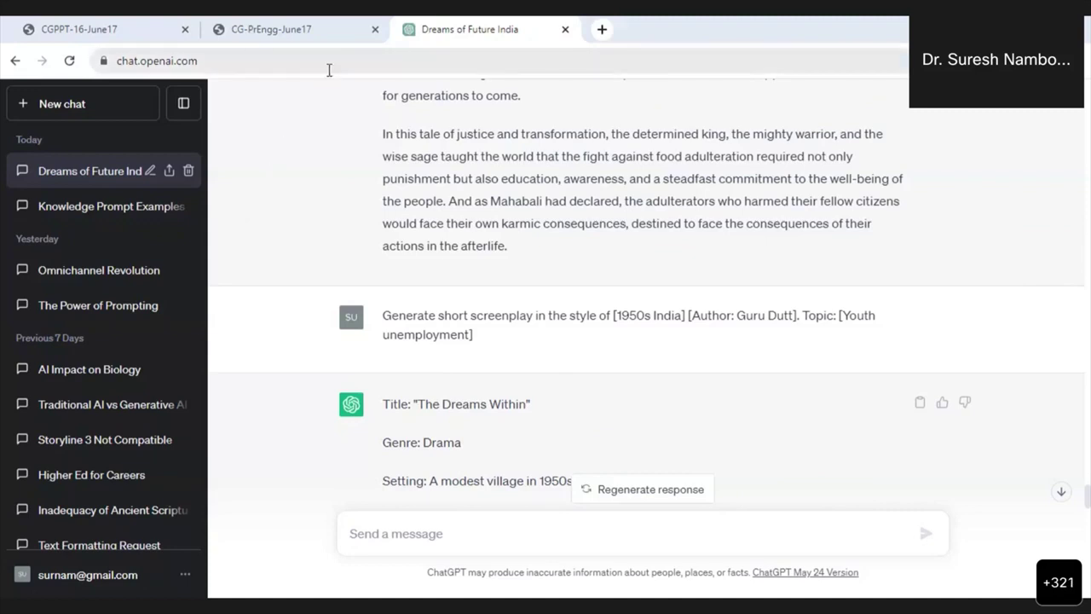
Return to the course and open Example 4, the contract-drafting soft prompt with its formula.
click(310, 29)
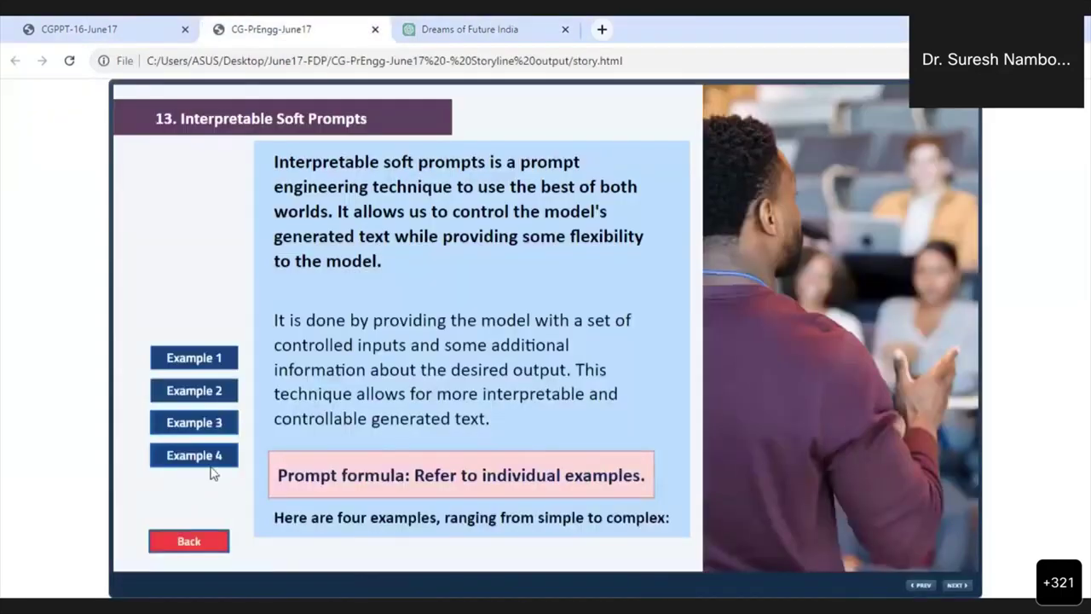
click(205, 458)
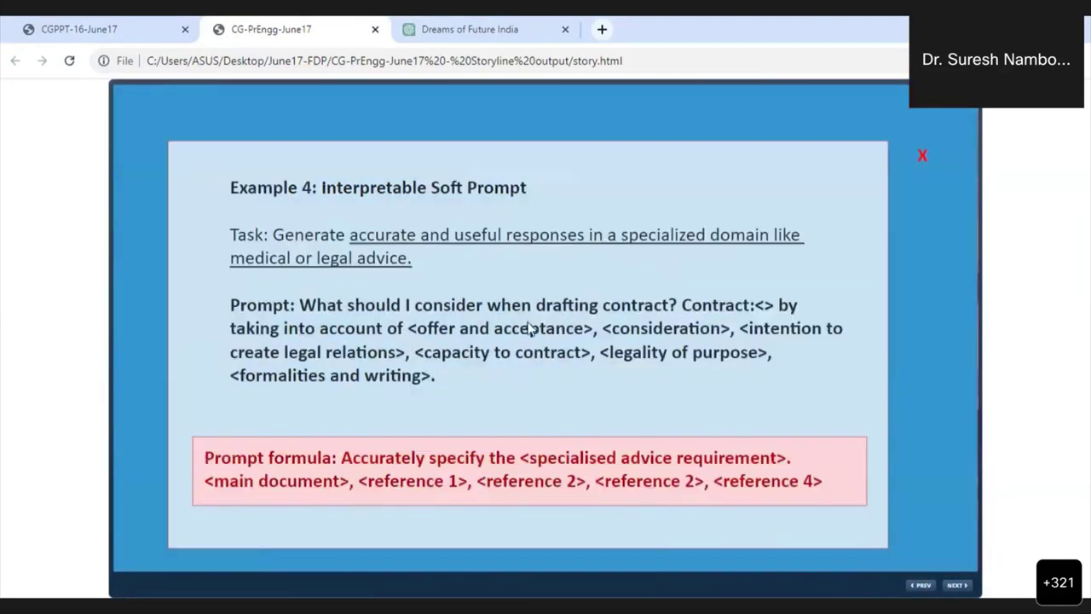